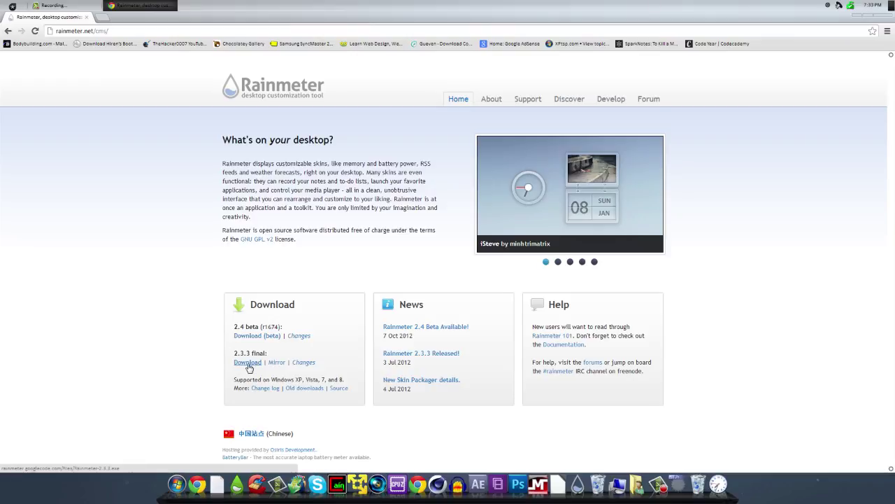
- Minimize the Chrome window showing rainmeter.net to reveal the desktop
click(857, 19)
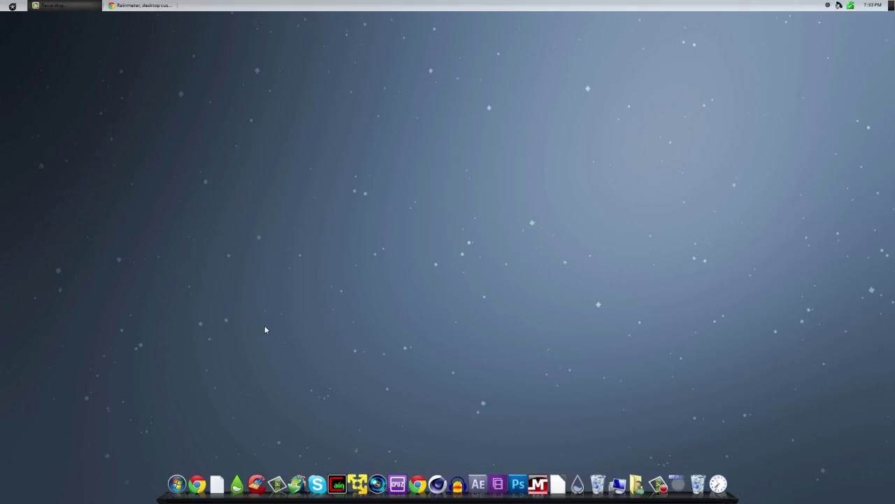
- Install the i3 bar.rmskin package, then unload the right-arrow, top bar and left-arrow skins
click(236, 487)
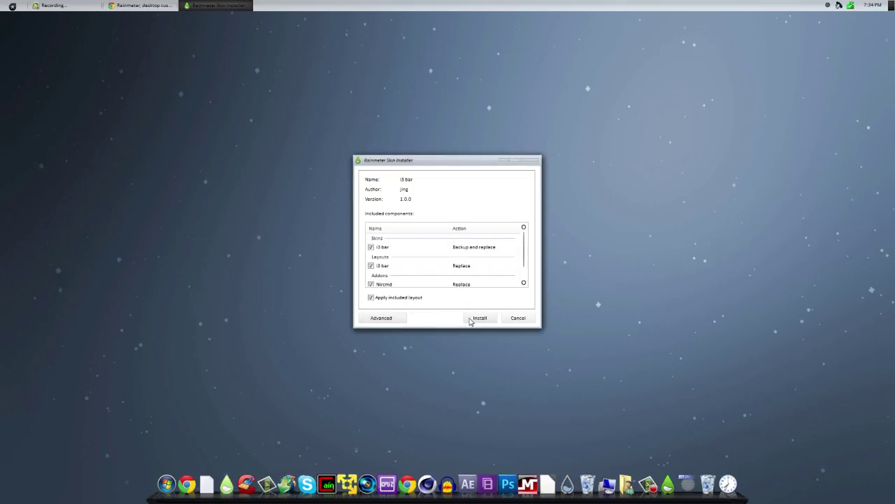
click(479, 318)
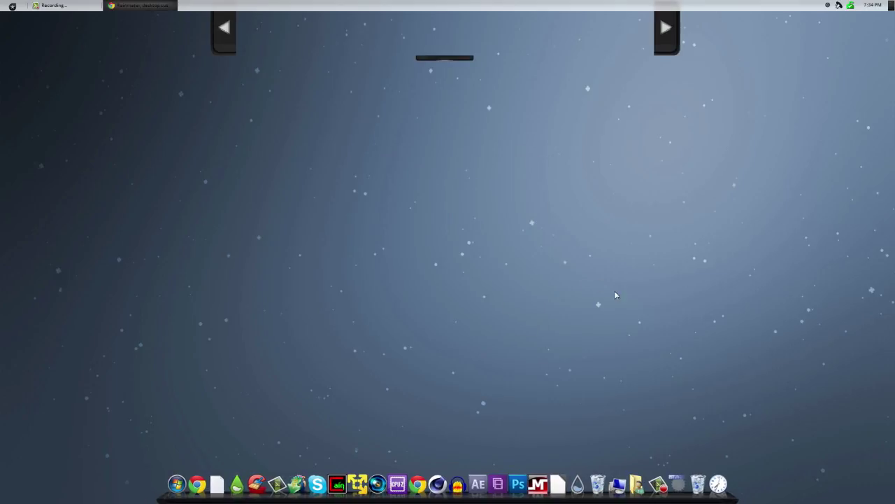
right_click(665, 28)
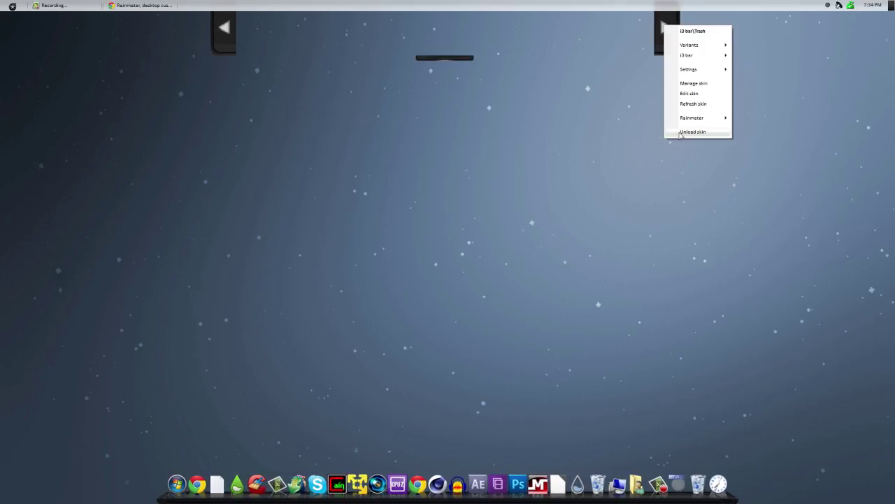
click(700, 133)
right_click(452, 57)
click(484, 166)
right_click(224, 28)
click(262, 132)
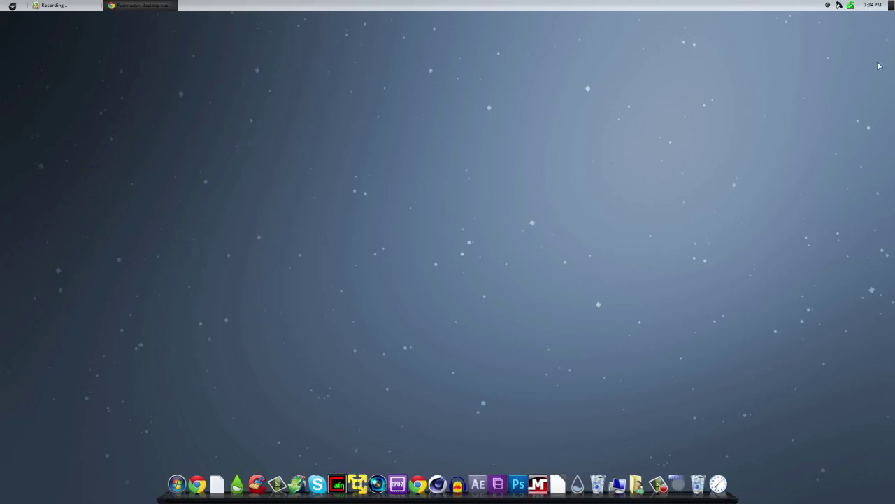
- Open Rainmeter's settings file for editing from its notification area icon
click(828, 6)
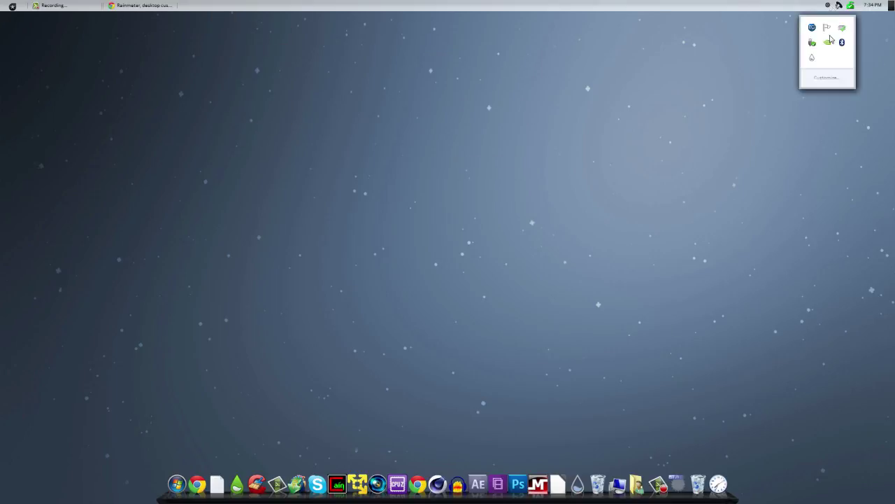
right_click(814, 60)
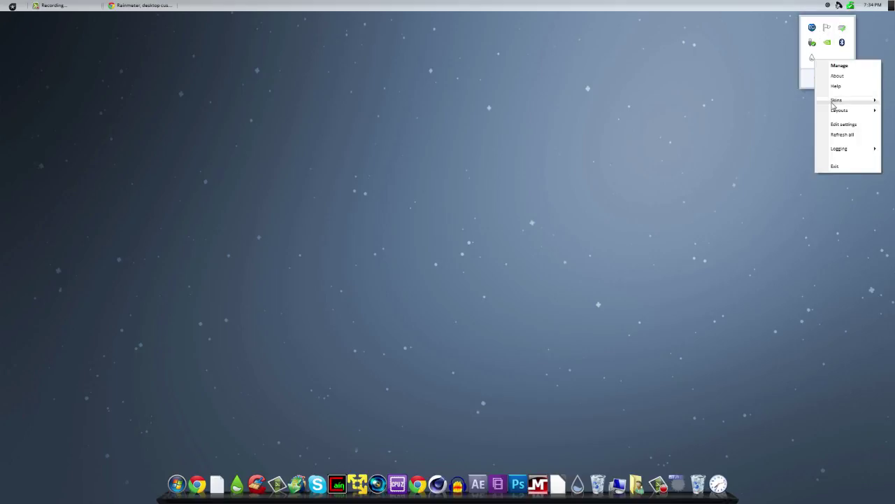
mouse_move(836, 100)
mouse_move(789, 121)
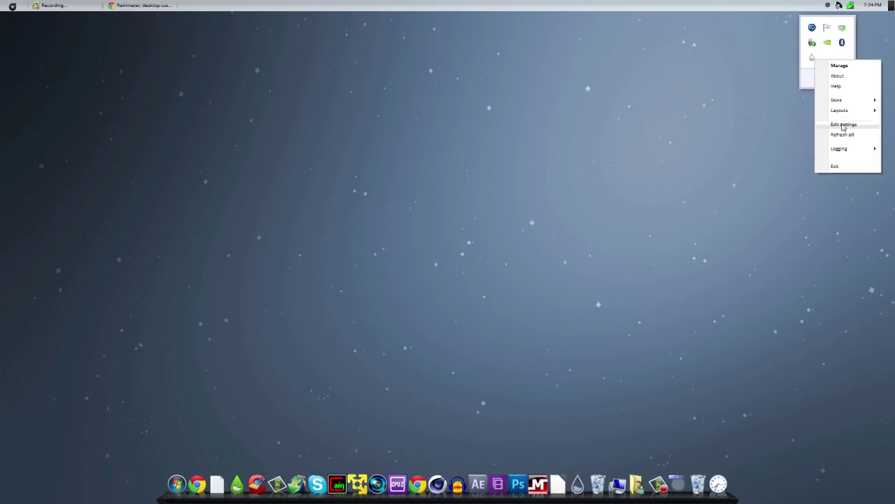
click(836, 127)
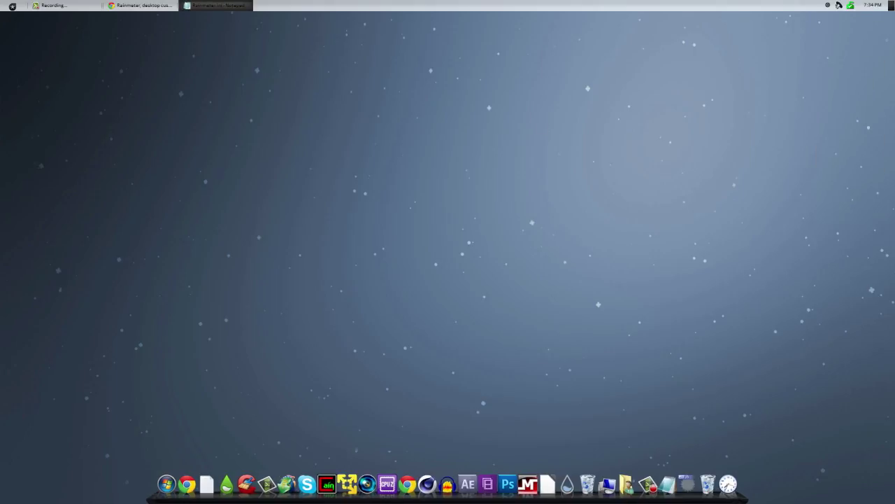
click(827, 5)
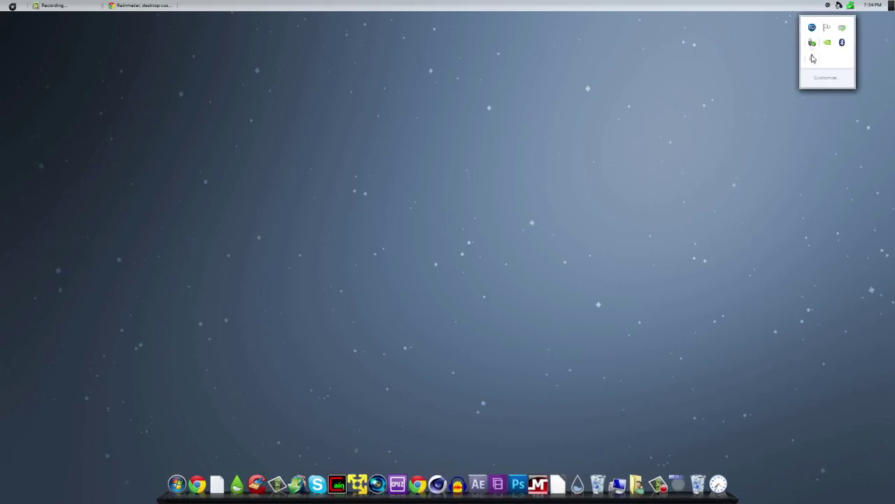
- In the Rainmeter skin manager, load the i3 bar Computer Stats.ini skin
double_click(812, 57)
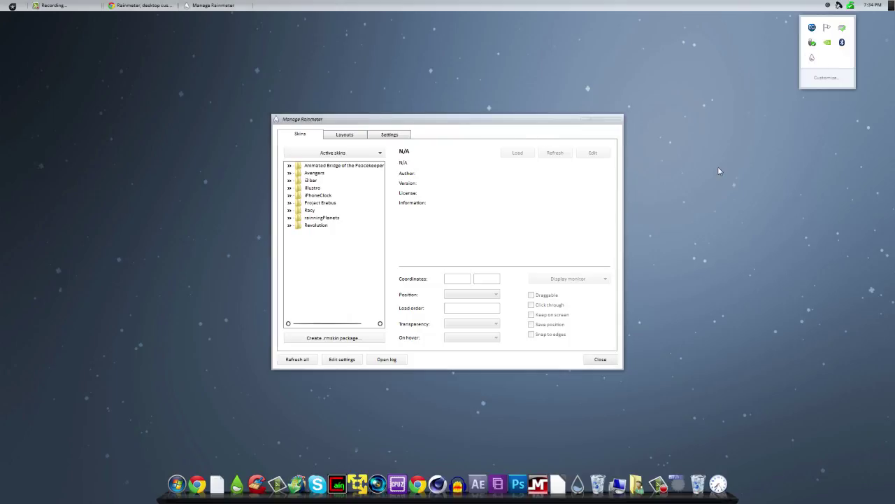
click(819, 87)
click(289, 182)
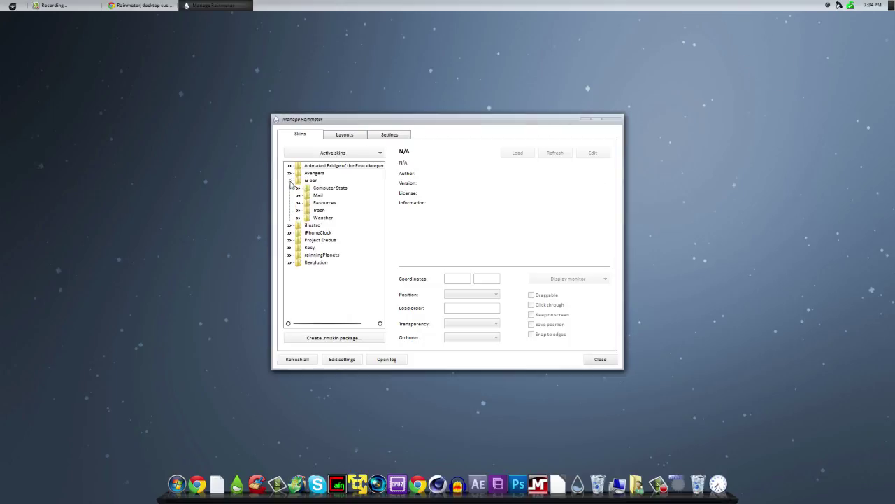
click(298, 188)
click(333, 197)
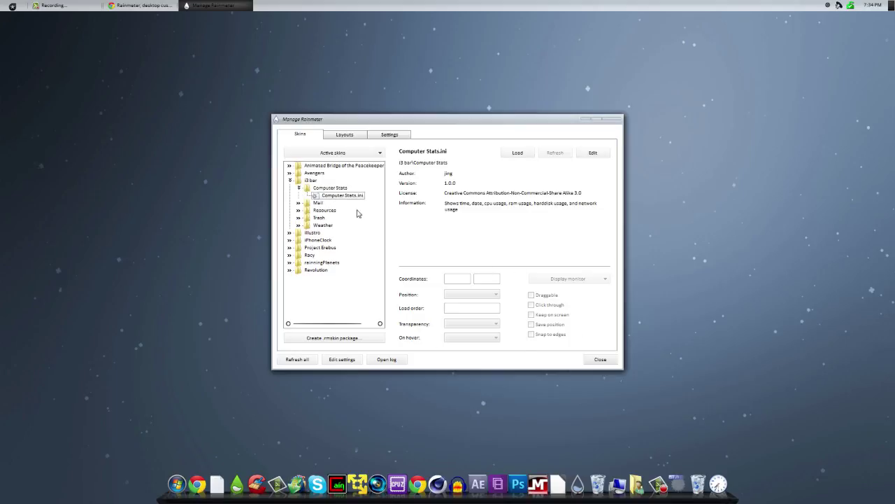
click(528, 155)
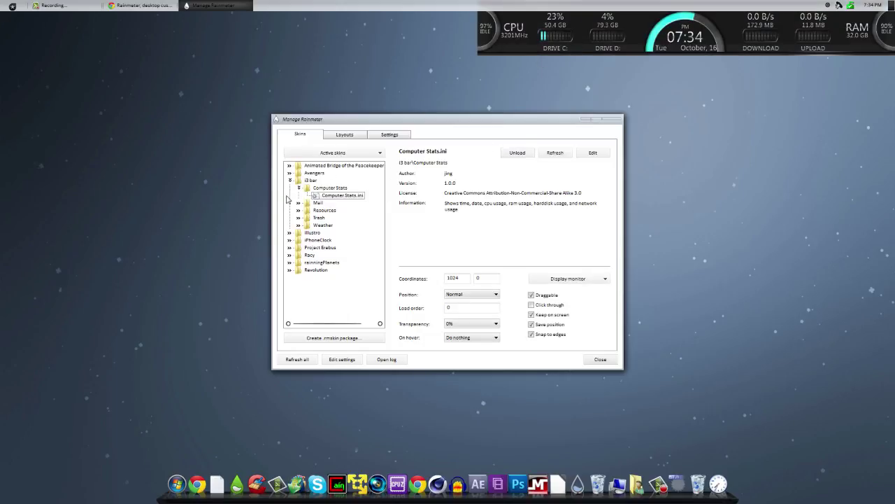
- Load the Mail (animated).ini skin from the i3 bar Mail folder
click(299, 188)
click(299, 195)
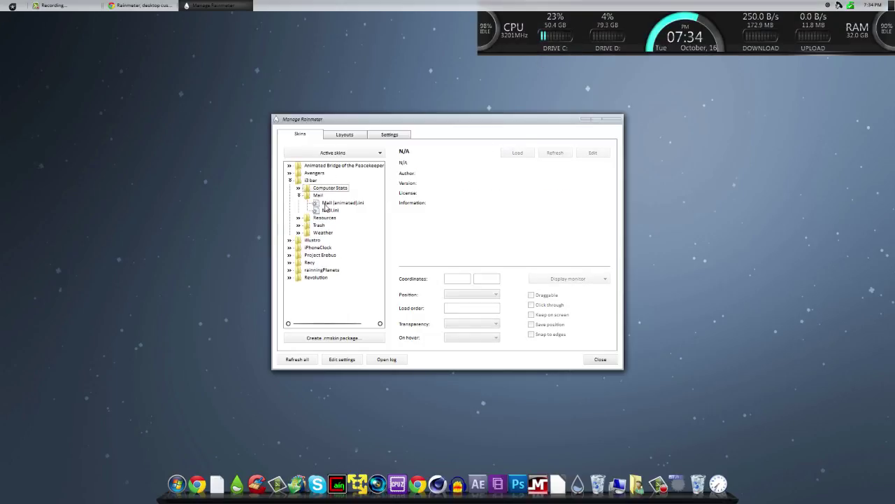
click(331, 204)
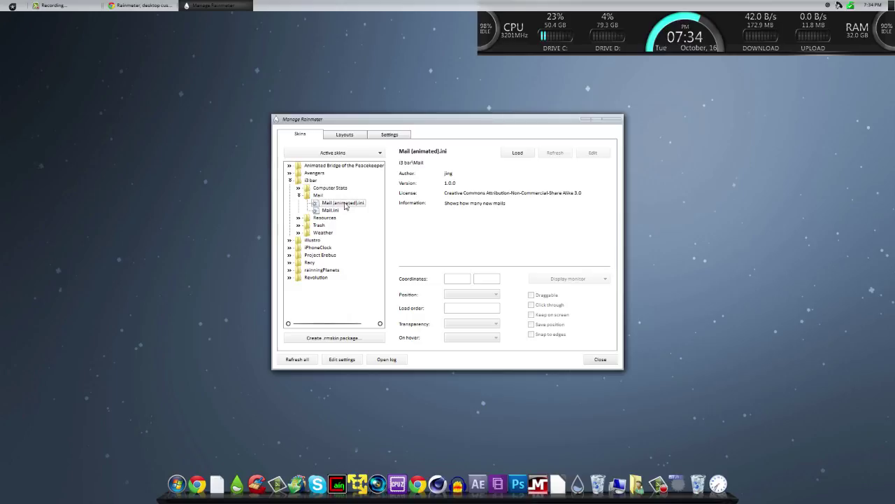
click(518, 152)
- Load Configuration.ini and GetWeatherCode.ini from Resources, accepting the detected weather location code
click(298, 218)
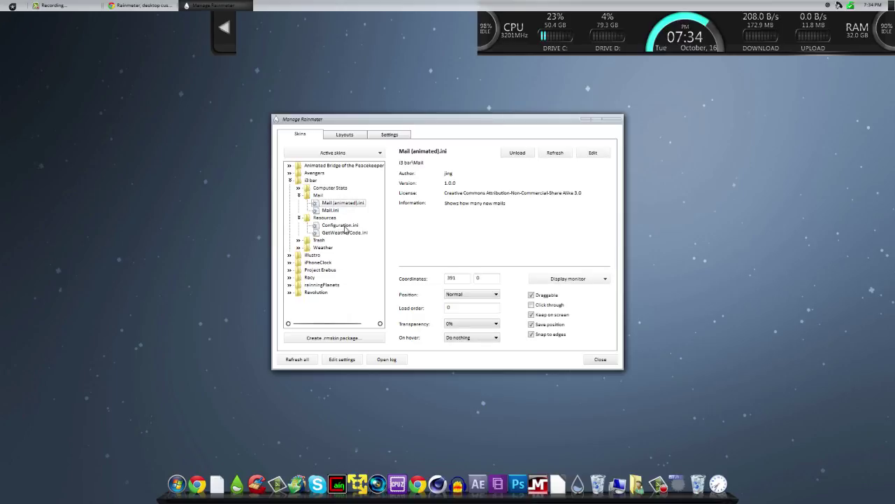
click(344, 233)
click(343, 226)
click(517, 153)
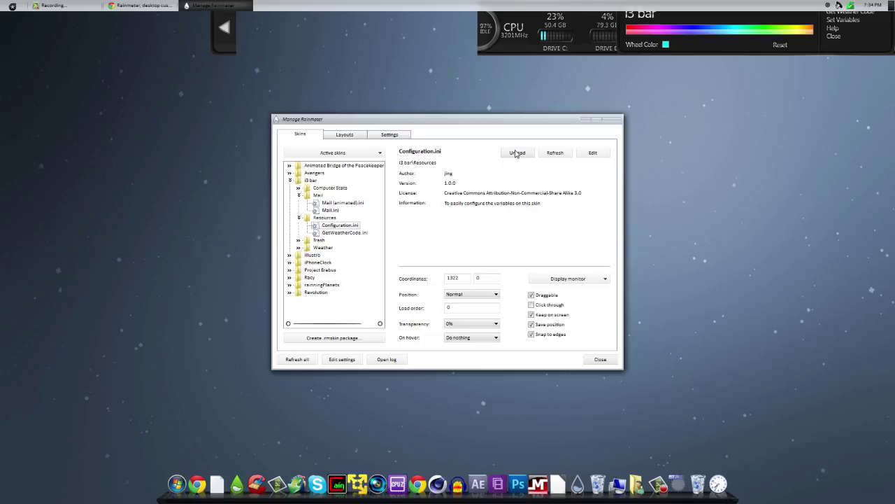
click(344, 233)
click(524, 155)
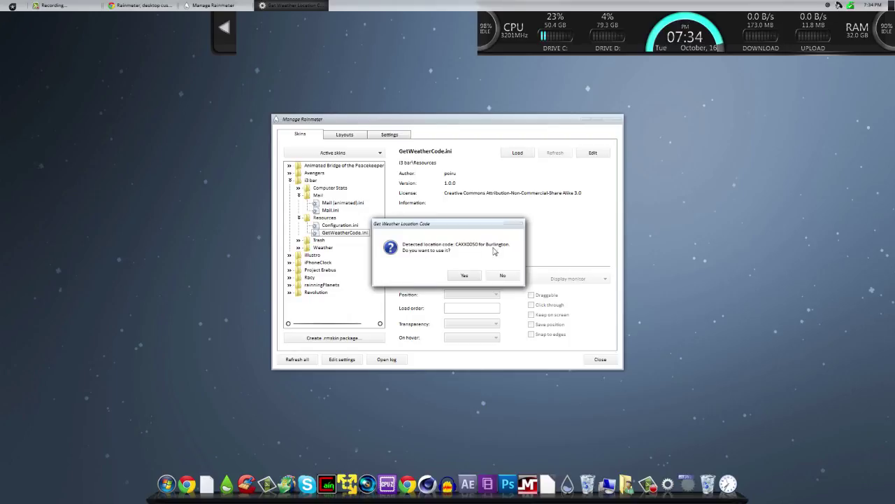
click(459, 277)
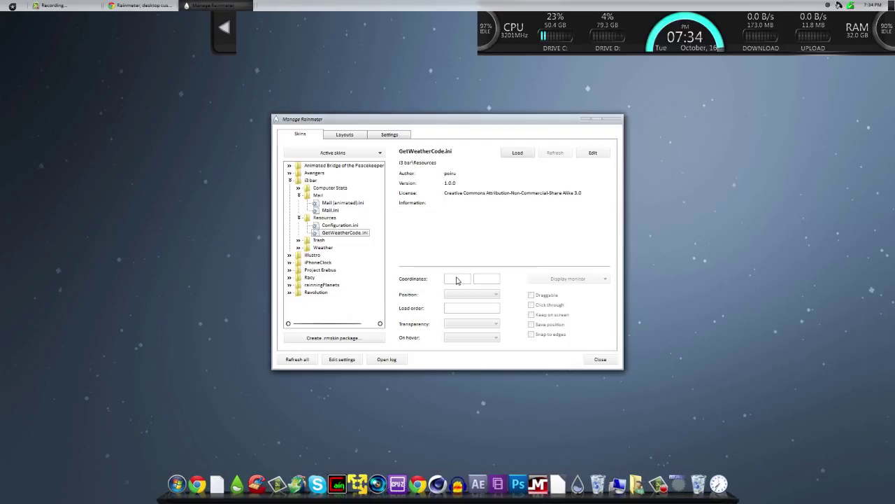
- Load the Trash (animated).ini and Weather (animated).ini skins
click(298, 240)
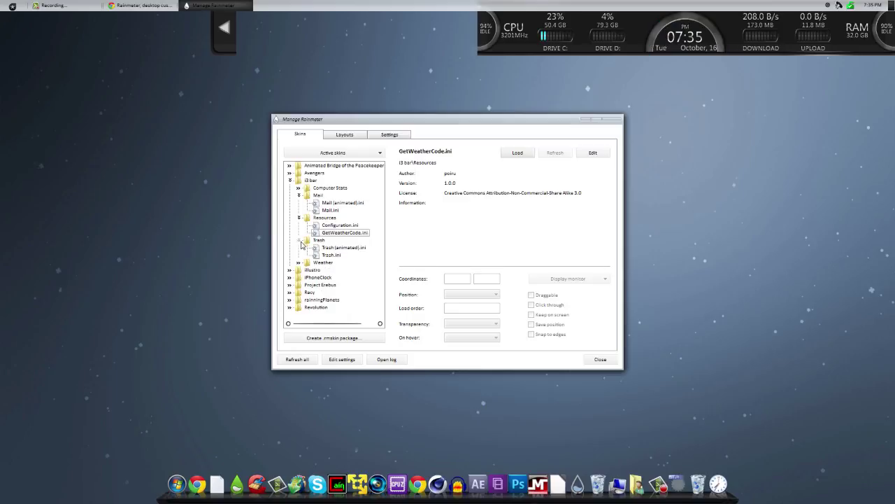
click(343, 248)
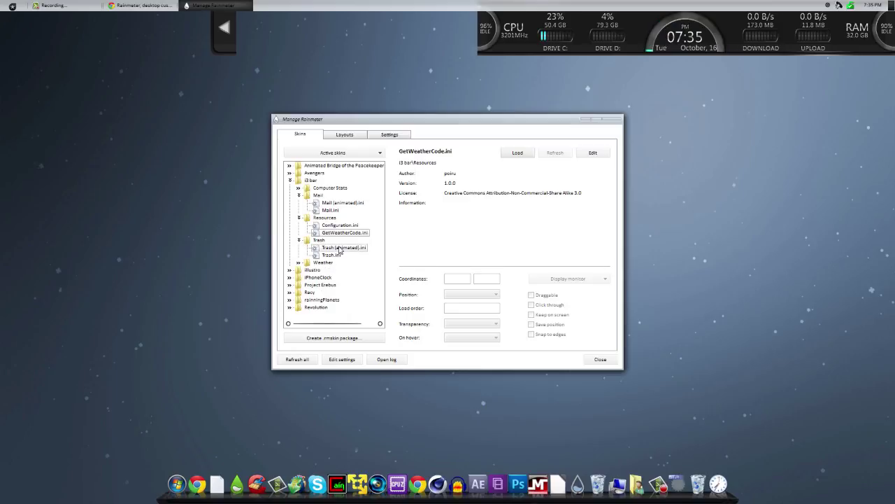
click(519, 154)
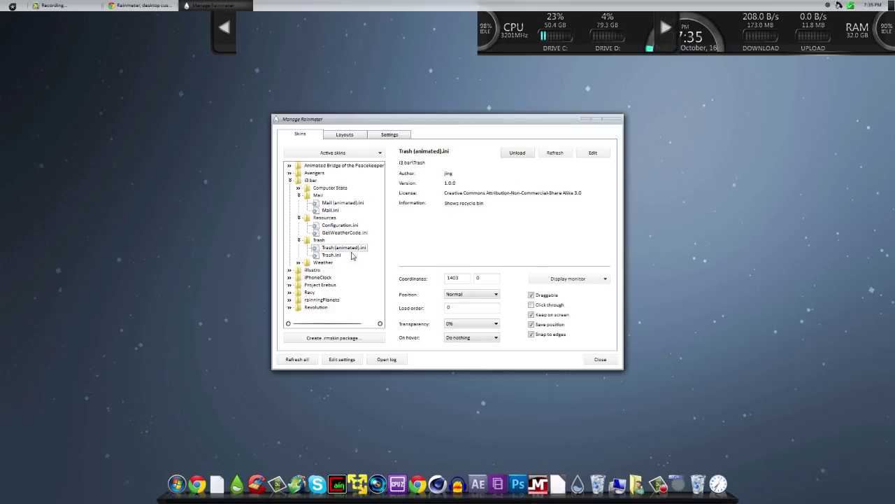
click(299, 263)
click(344, 270)
click(524, 155)
- Close the skin manager, move the taskbar to the bottom, and centre the i3 bar at the top
click(602, 120)
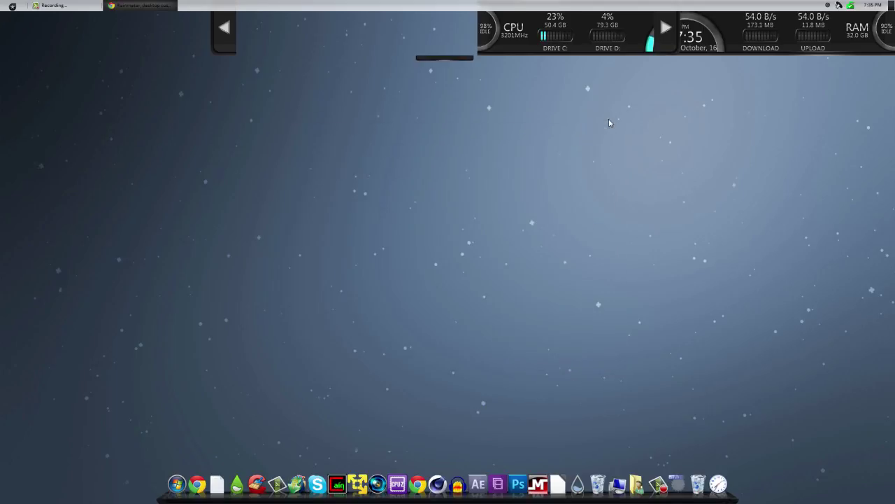
drag(457, 7, 171, 441)
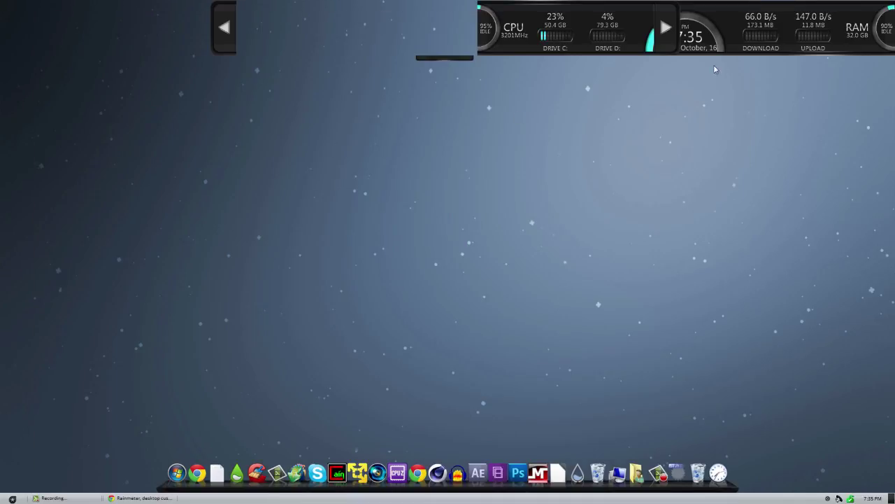
drag(638, 20, 399, 18)
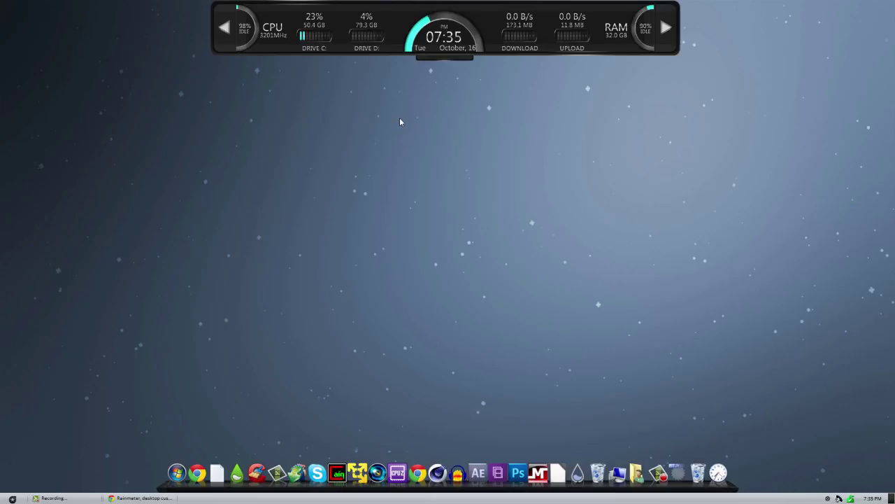
click(443, 61)
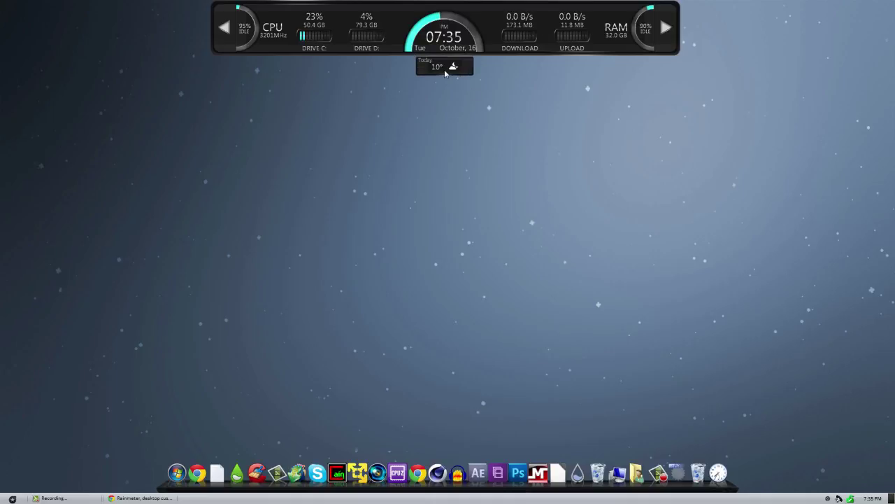
click(666, 28)
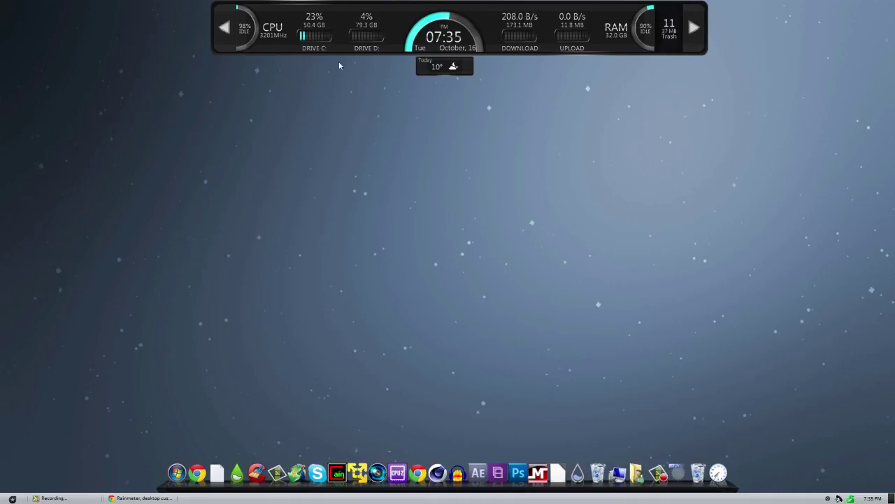
click(225, 28)
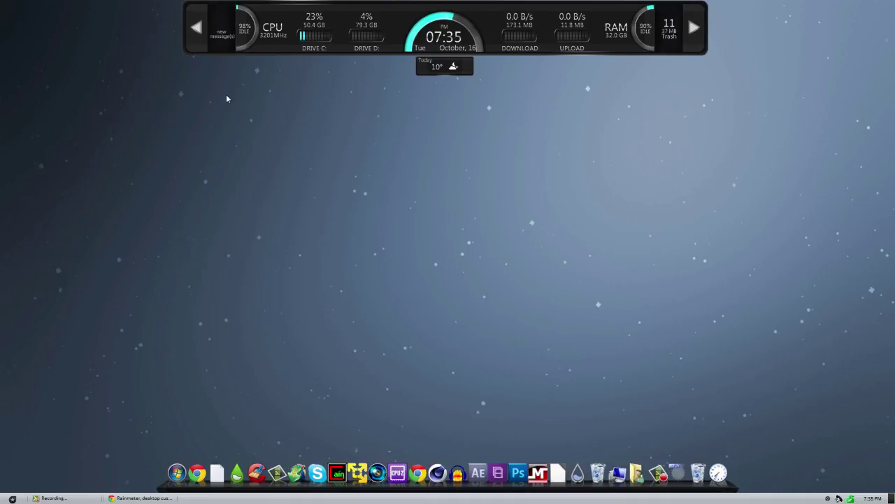
right_click(221, 36)
mouse_move(238, 59)
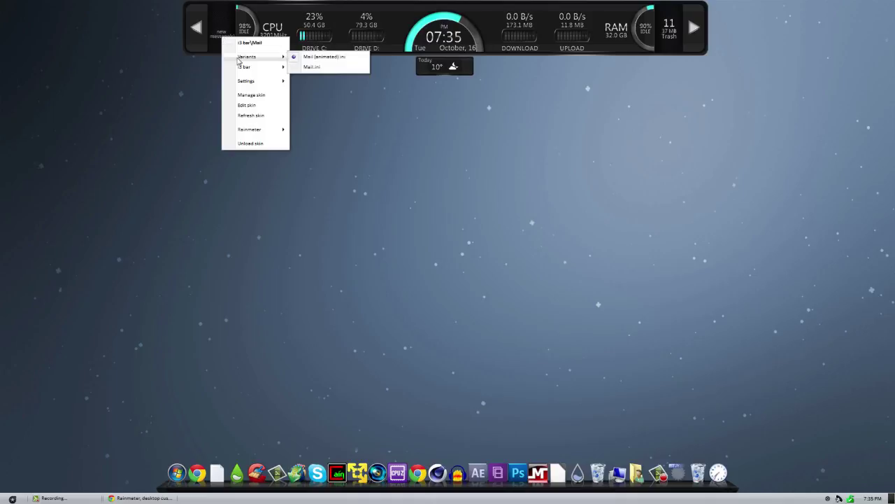
click(380, 127)
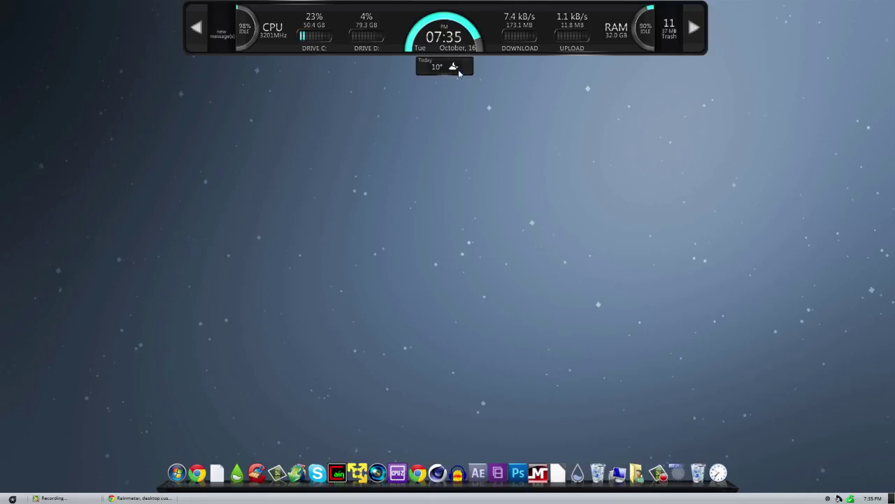
click(693, 28)
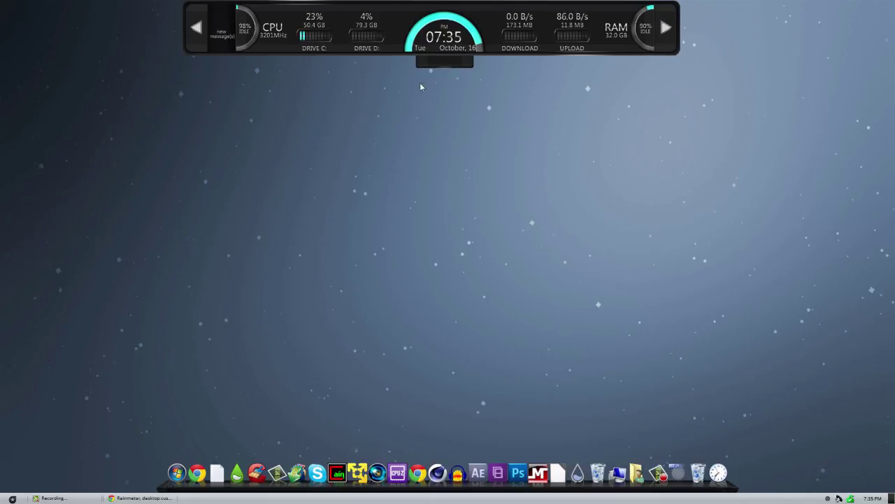
click(201, 27)
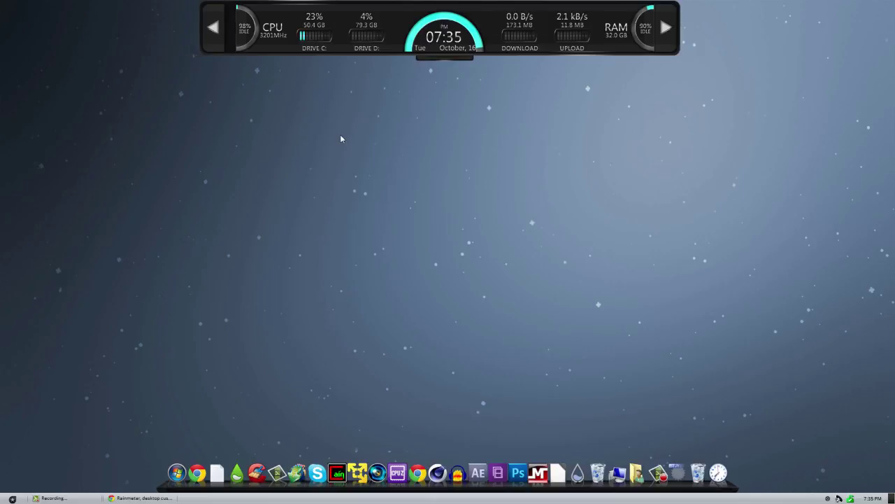